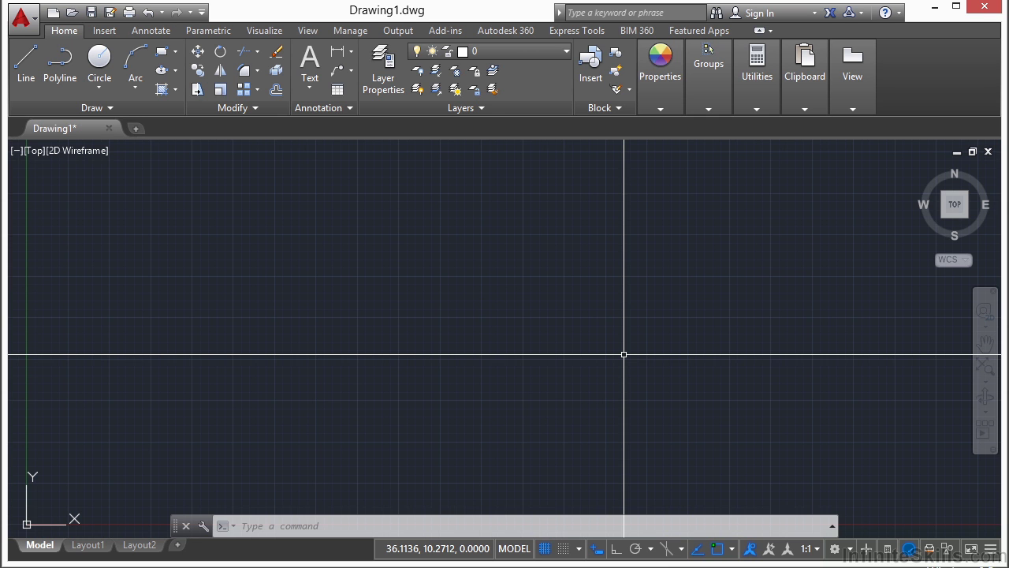
Open the drawing Project_Template-Final-11.dwg from folder 11 of the Projects directory.
{"action": "key", "text": "ctrl+o"}
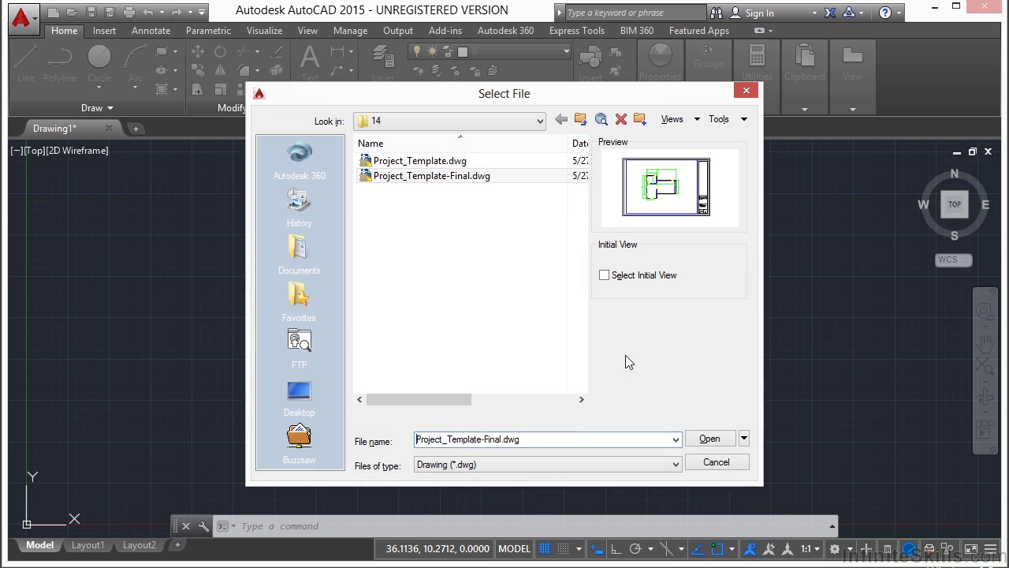
{"action": "left_click", "coordinate": [540, 120]}
{"action": "left_click", "coordinate": [486, 237]}
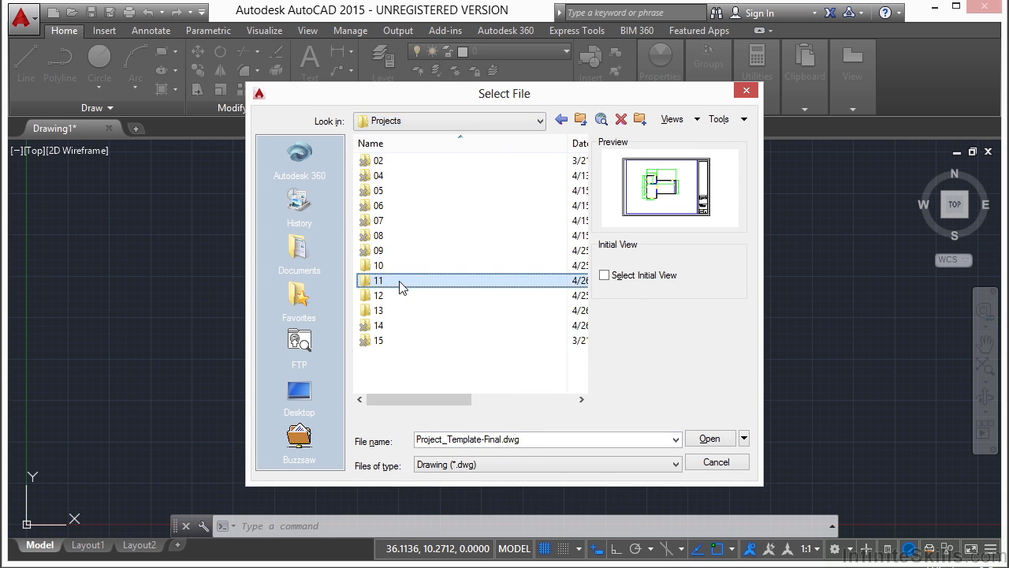
{"action": "double_click", "coordinate": [403, 285]}
{"action": "left_click", "coordinate": [464, 236]}
{"action": "left_click", "coordinate": [710, 438]}
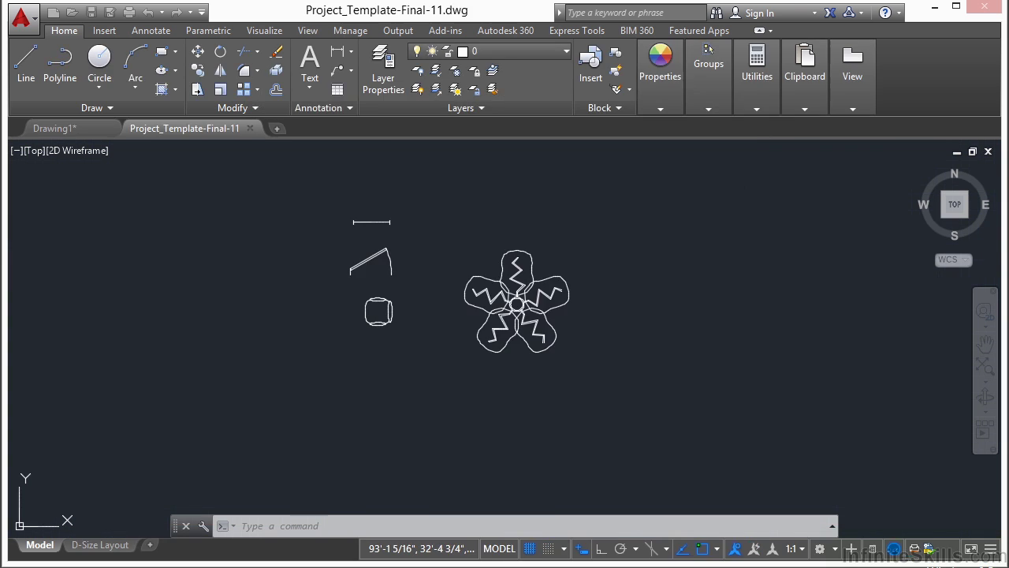
Save the drawing as Project_Template.dwg in folder 13 of the Projects directory, replacing the existing file.
{"action": "type", "text": "SAVEAS"}
{"action": "key", "text": "Return"}
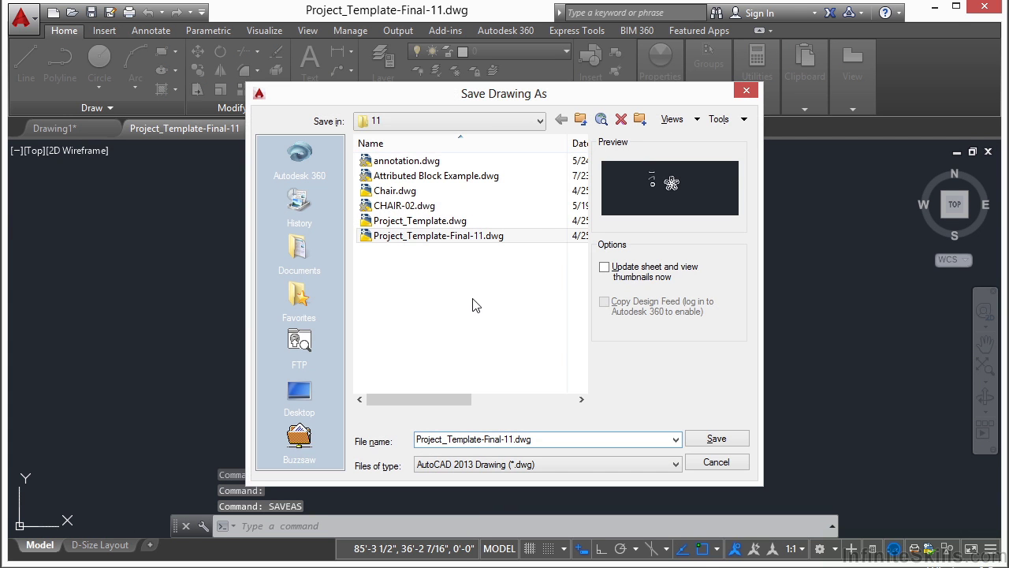
{"action": "left_click", "coordinate": [541, 124]}
{"action": "left_click", "coordinate": [495, 237]}
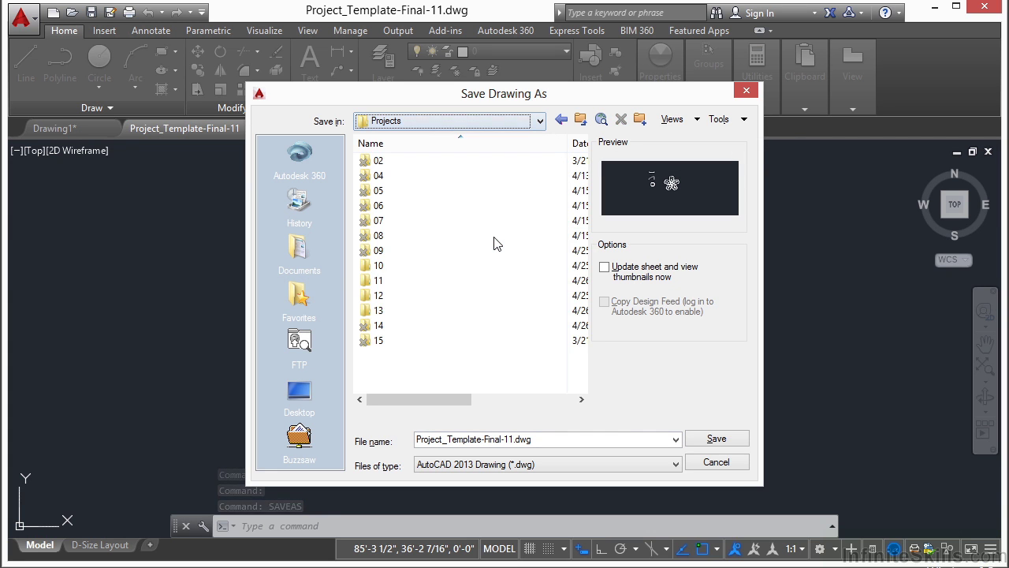
{"action": "double_click", "coordinate": [421, 311]}
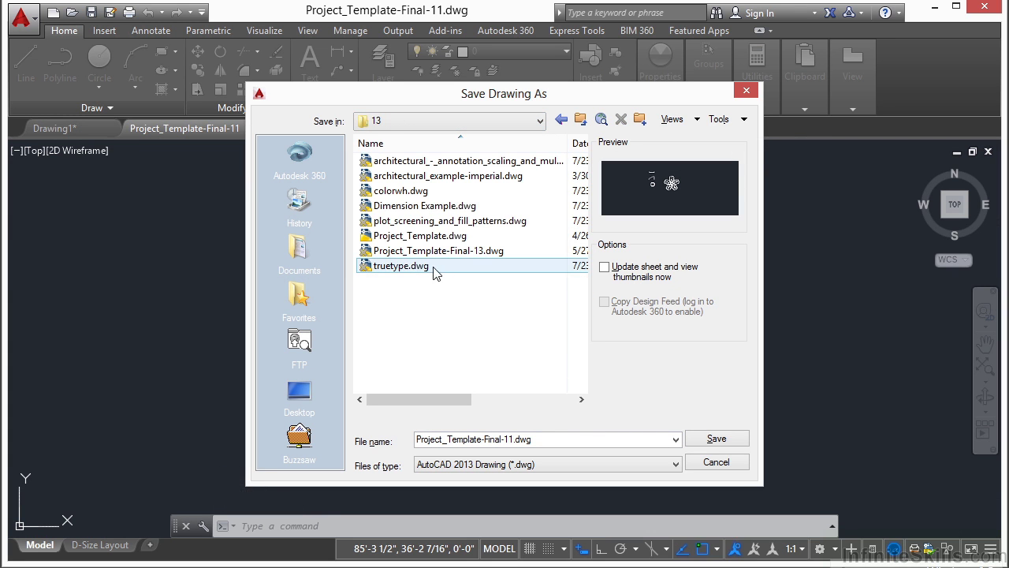
{"action": "left_click", "coordinate": [449, 239]}
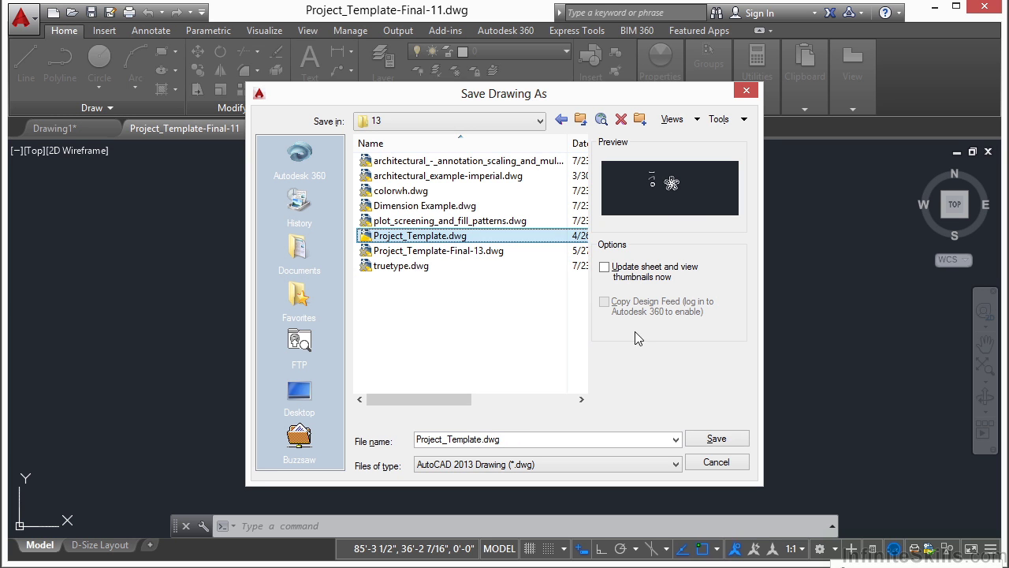
{"action": "left_click", "coordinate": [709, 442]}
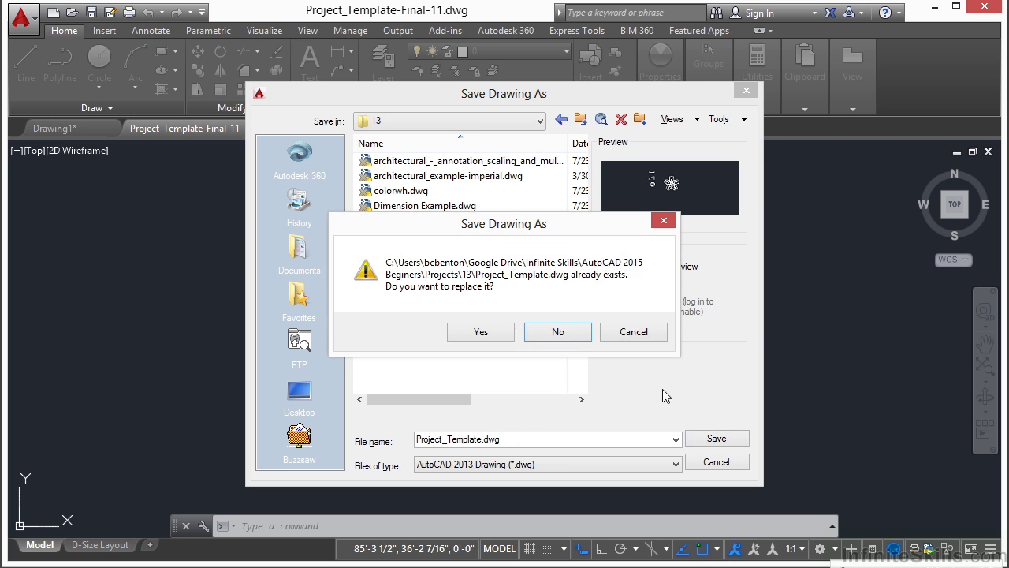
{"action": "left_click", "coordinate": [482, 336]}
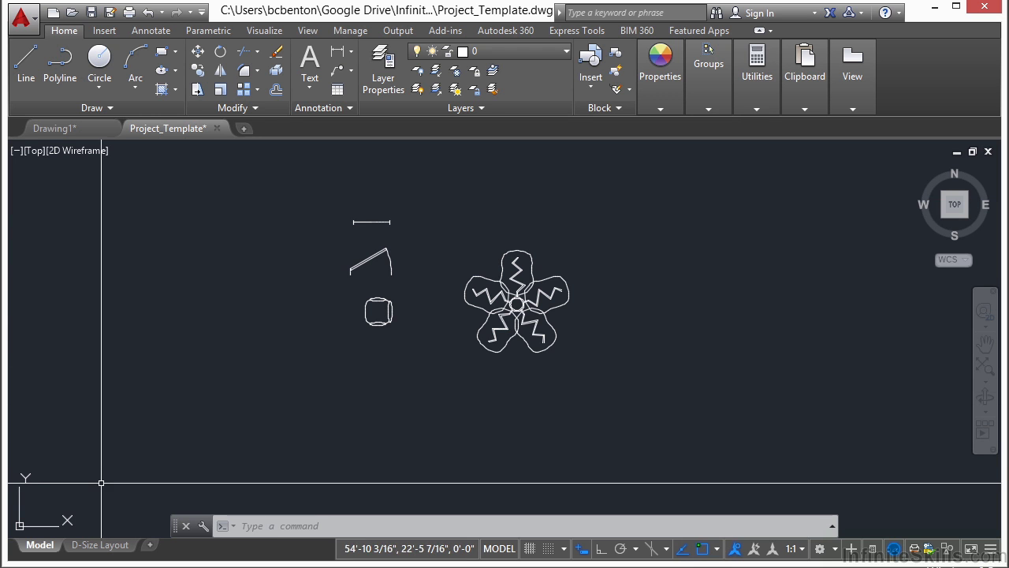
Switch to the D-Size Layout and rename it DIMENSION.
{"action": "left_click", "coordinate": [100, 545]}
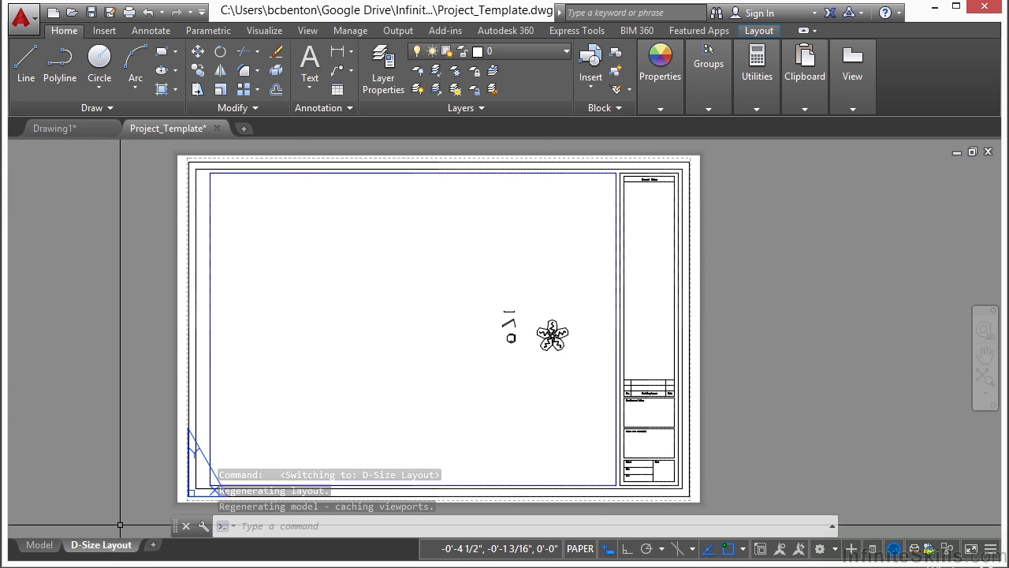
{"action": "right_click", "coordinate": [101, 546]}
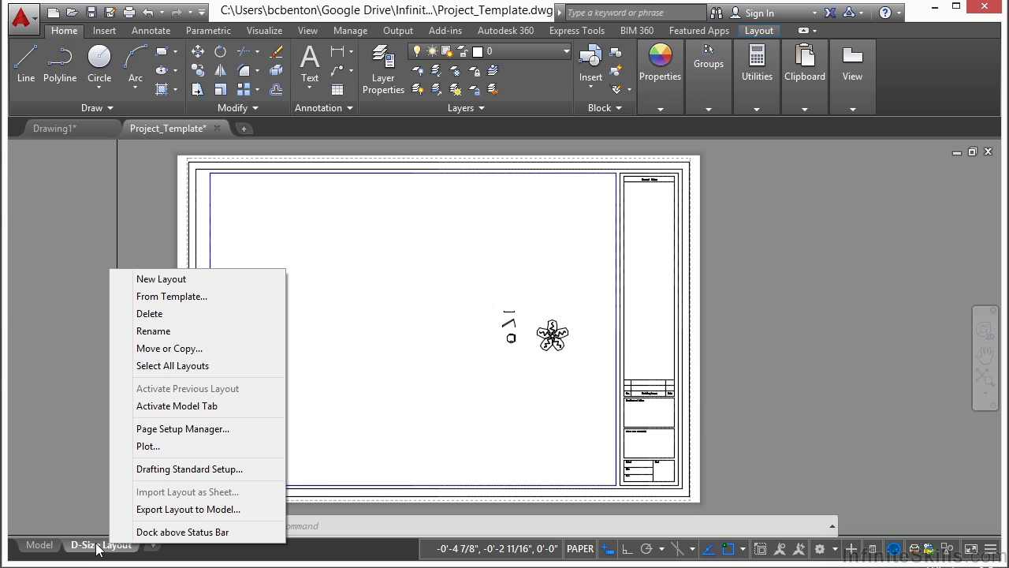
{"action": "left_click", "coordinate": [153, 331]}
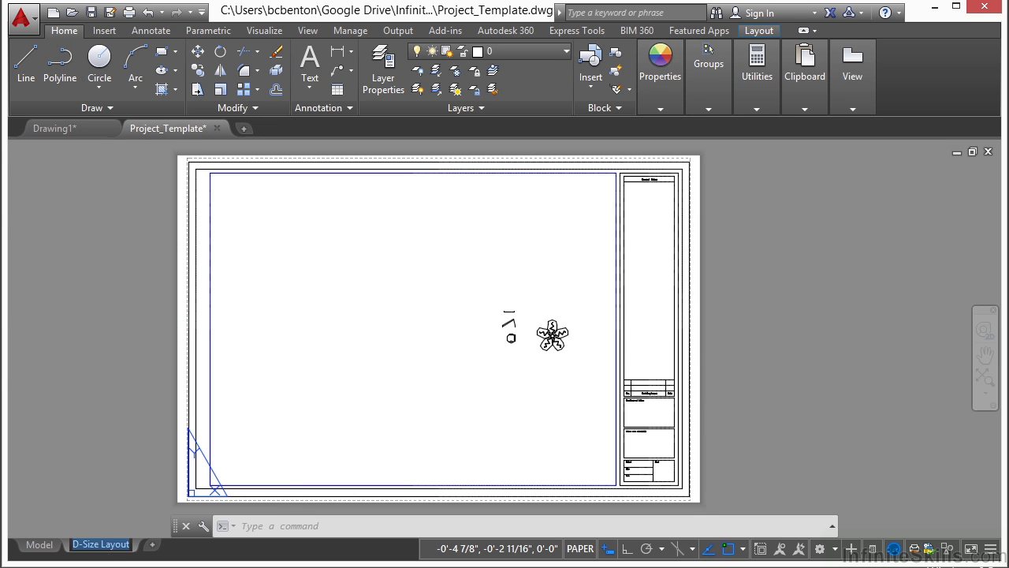
{"action": "type", "text": "DIMENSION"}
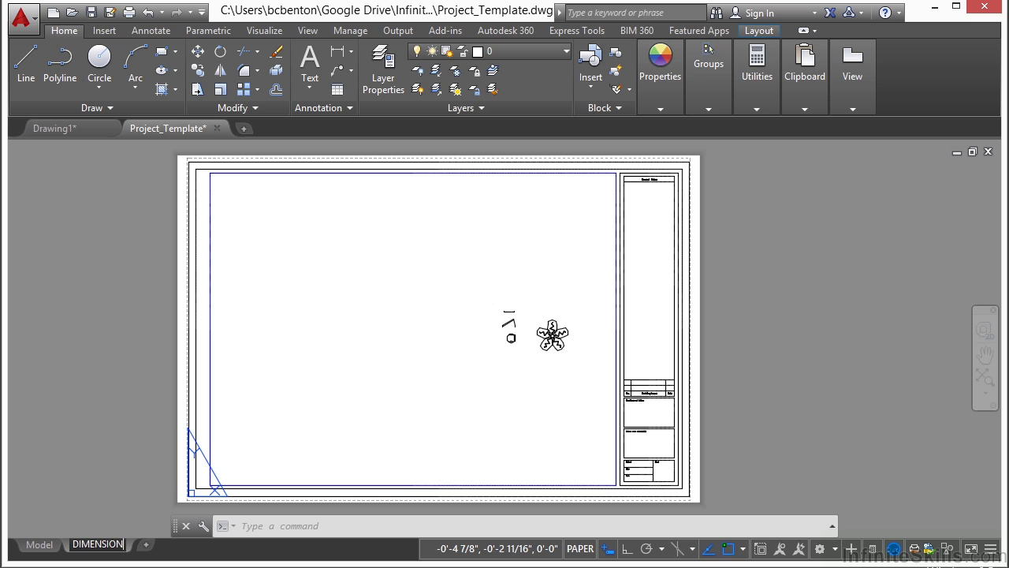
{"action": "key", "text": "Return"}
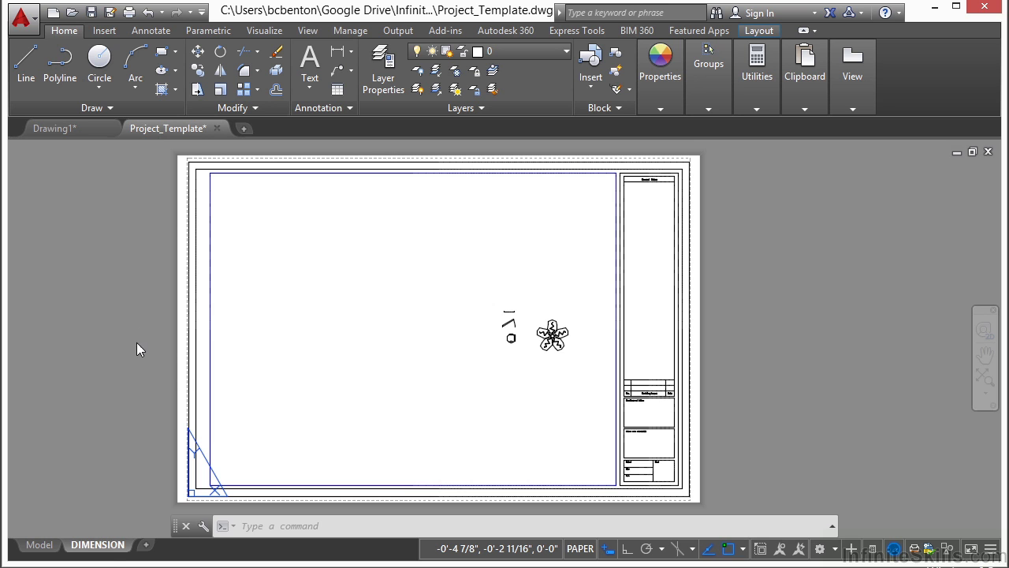
Create a page setup named PDF for the DIMENSION layout, starting from the Architectural-imperial setup.
{"action": "right_click", "coordinate": [108, 552]}
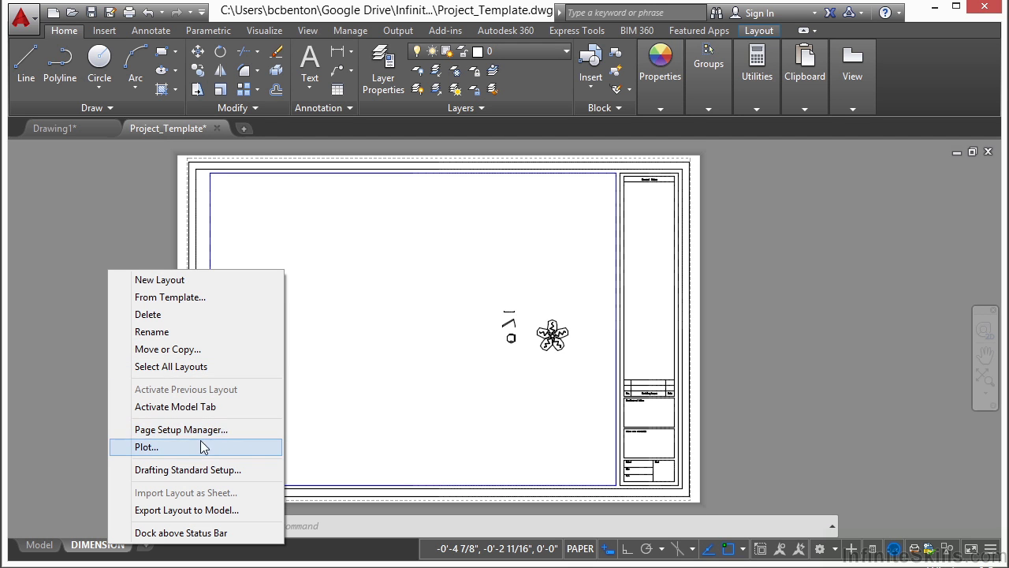
{"action": "left_click", "coordinate": [223, 430]}
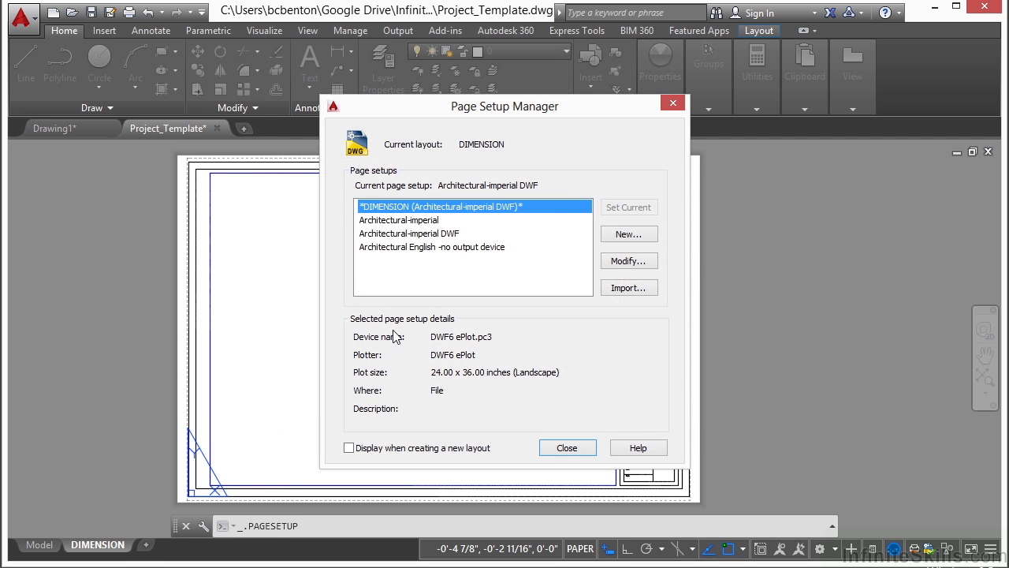
{"action": "left_click", "coordinate": [428, 222]}
{"action": "left_click", "coordinate": [426, 233]}
{"action": "left_click", "coordinate": [426, 247]}
{"action": "left_click", "coordinate": [427, 221]}
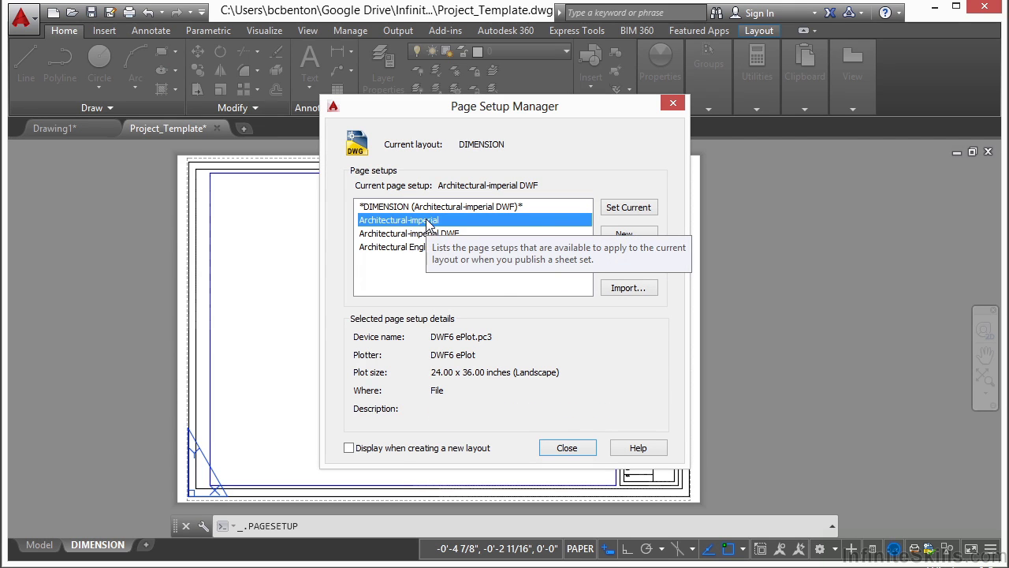
{"action": "left_click", "coordinate": [637, 236]}
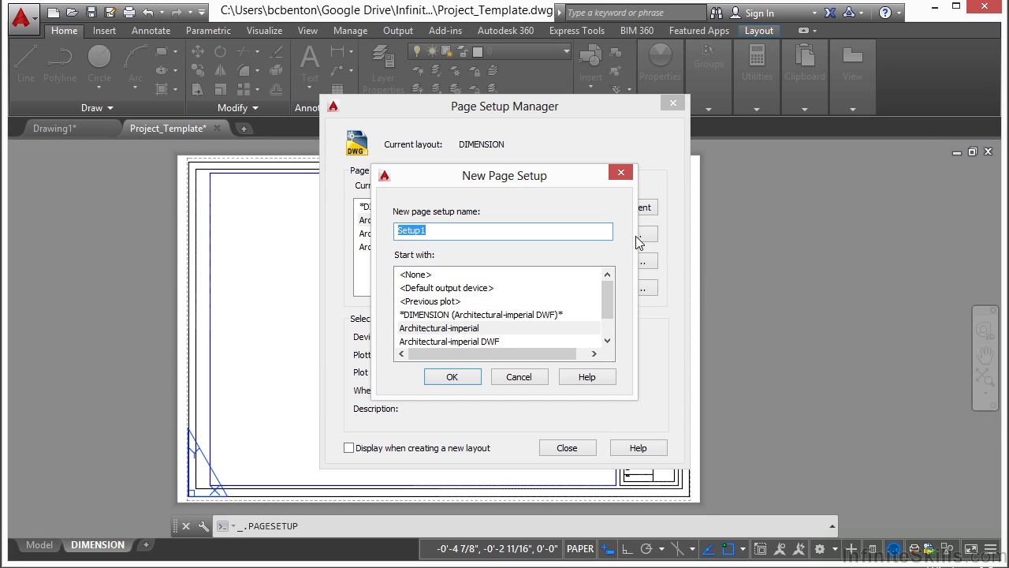
{"action": "type", "text": "PDF"}
{"action": "left_click", "coordinate": [465, 385]}
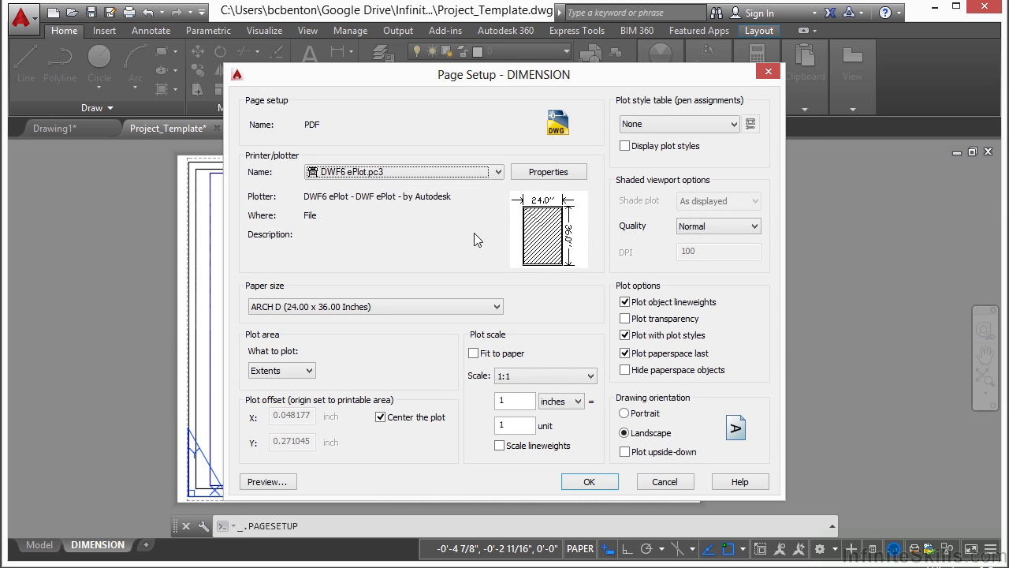
Set the plotter of the PDF page setup to DWG To PDF.pc3 and preview the plot.
{"action": "left_click", "coordinate": [497, 172]}
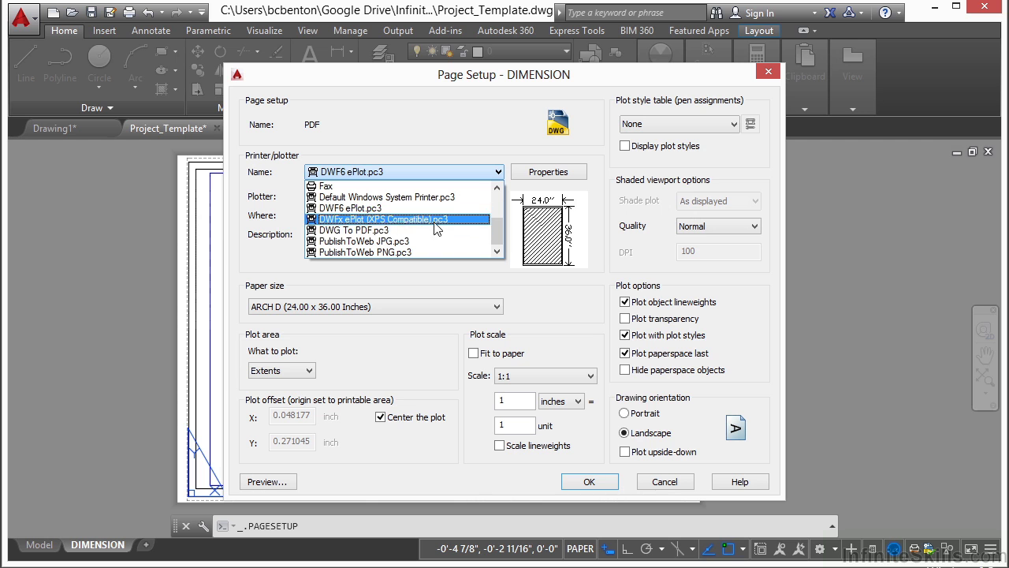
{"action": "left_click", "coordinate": [424, 230]}
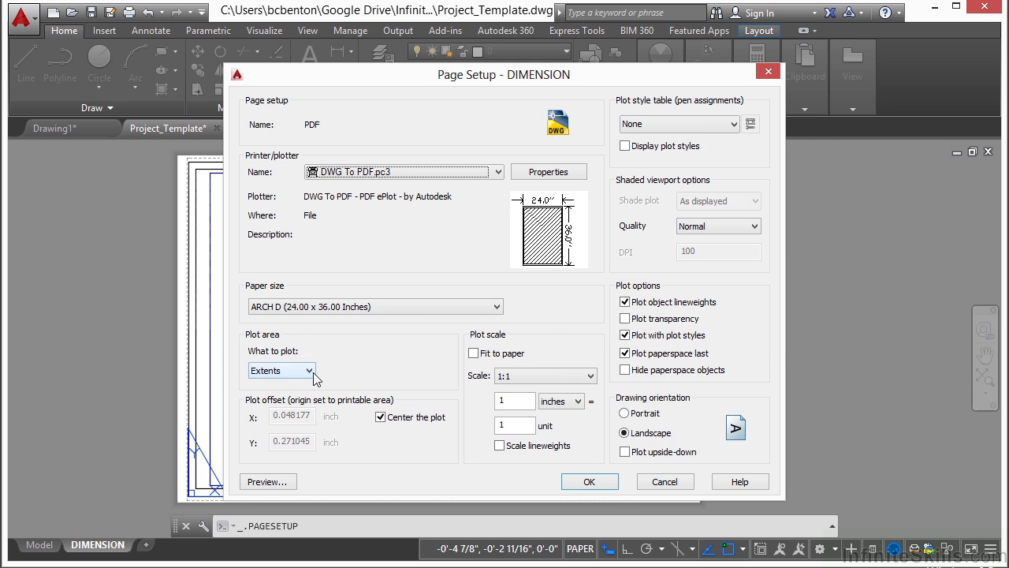
{"action": "left_click", "coordinate": [524, 402]}
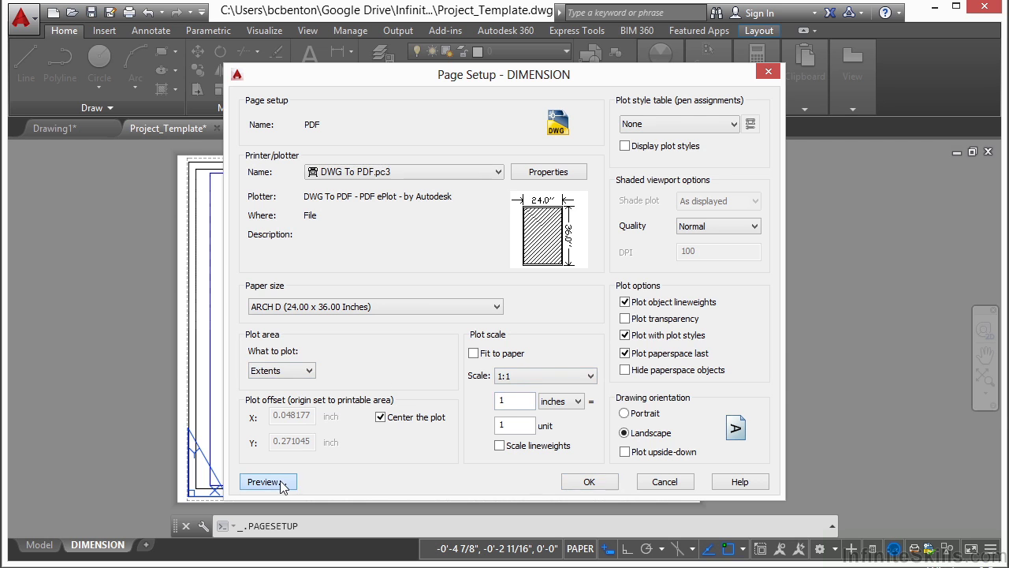
{"action": "left_click", "coordinate": [266, 480]}
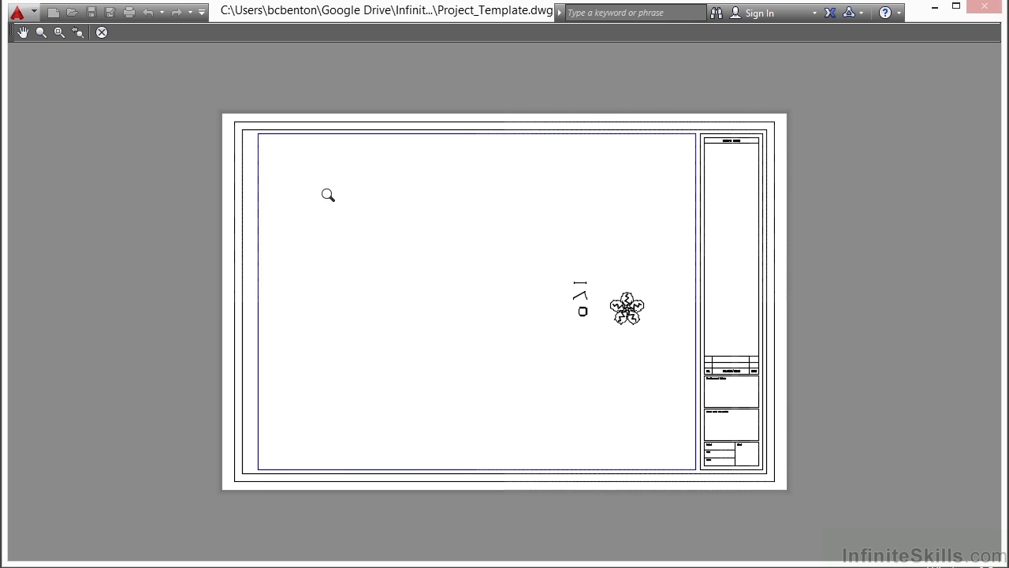
{"action": "right_click", "coordinate": [372, 223]}
{"action": "left_click", "coordinate": [399, 234]}
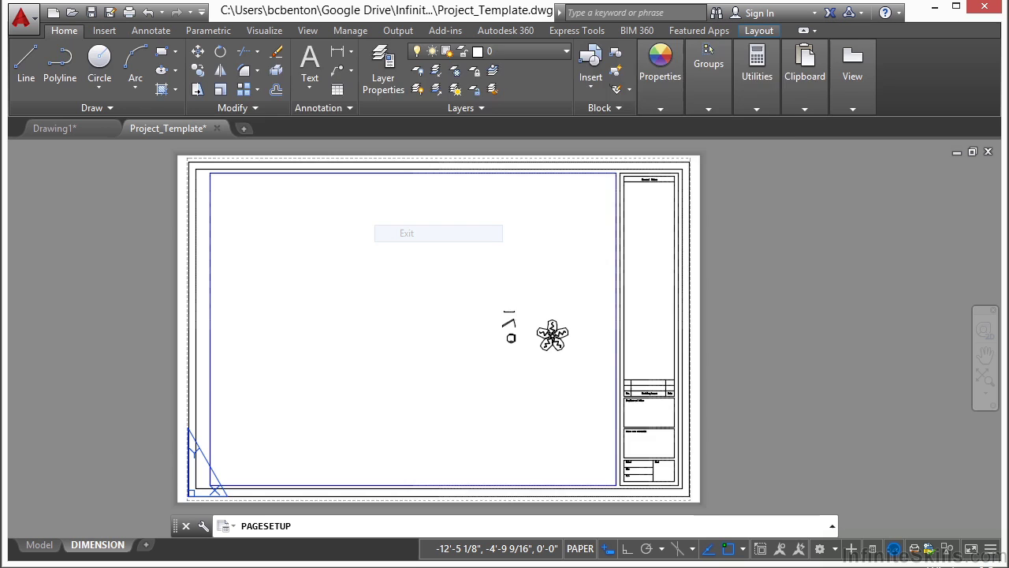
Save the PDF page setup and make it current for the DIMENSION layout.
{"action": "left_click", "coordinate": [592, 478]}
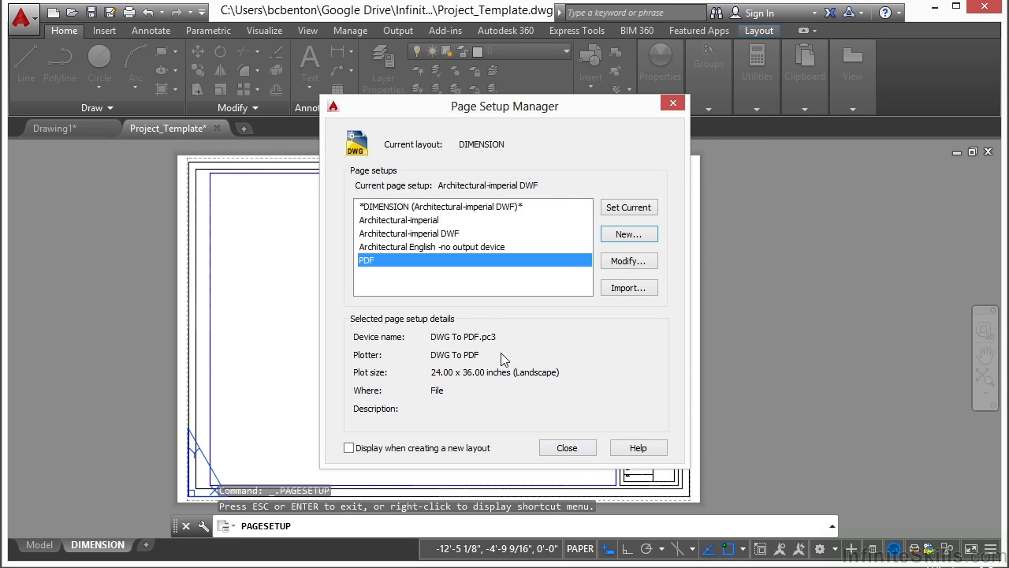
{"action": "left_click", "coordinate": [634, 212]}
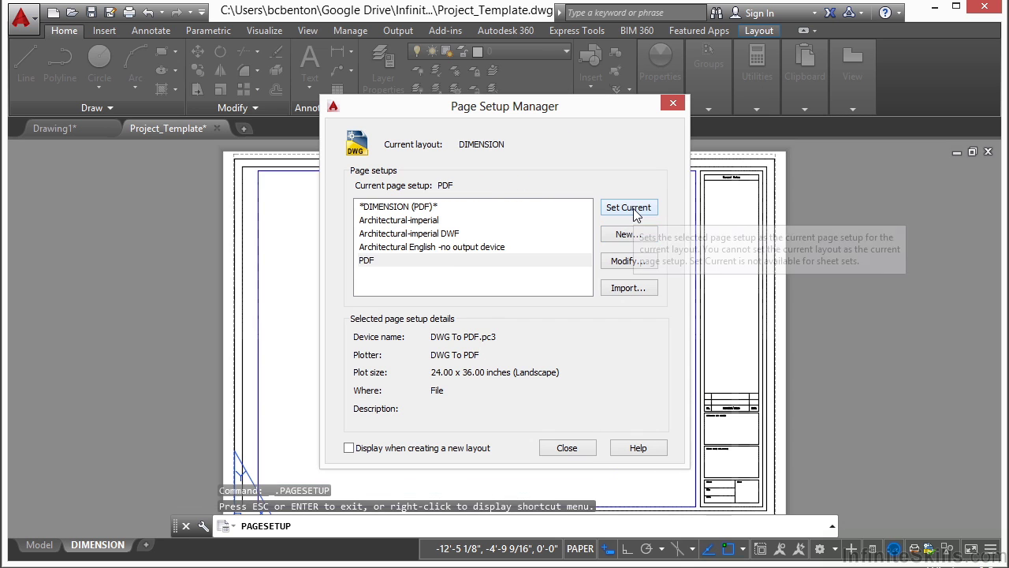
Create another page setup named PRINT, starting from the PDF setup.
{"action": "left_click", "coordinate": [450, 264]}
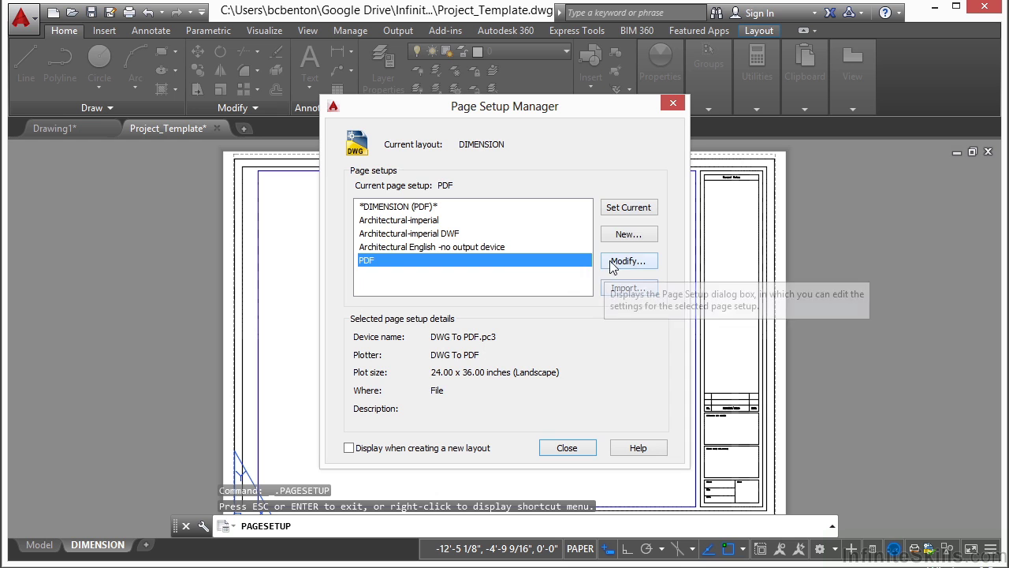
{"action": "left_click", "coordinate": [641, 237]}
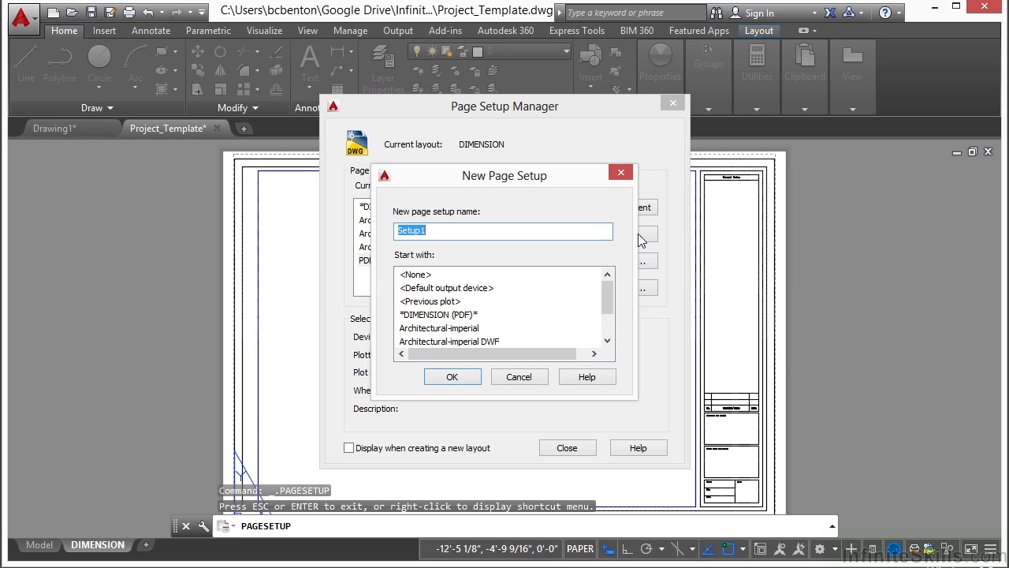
{"action": "type", "text": "PRINT"}
{"action": "left_click", "coordinate": [451, 377]}
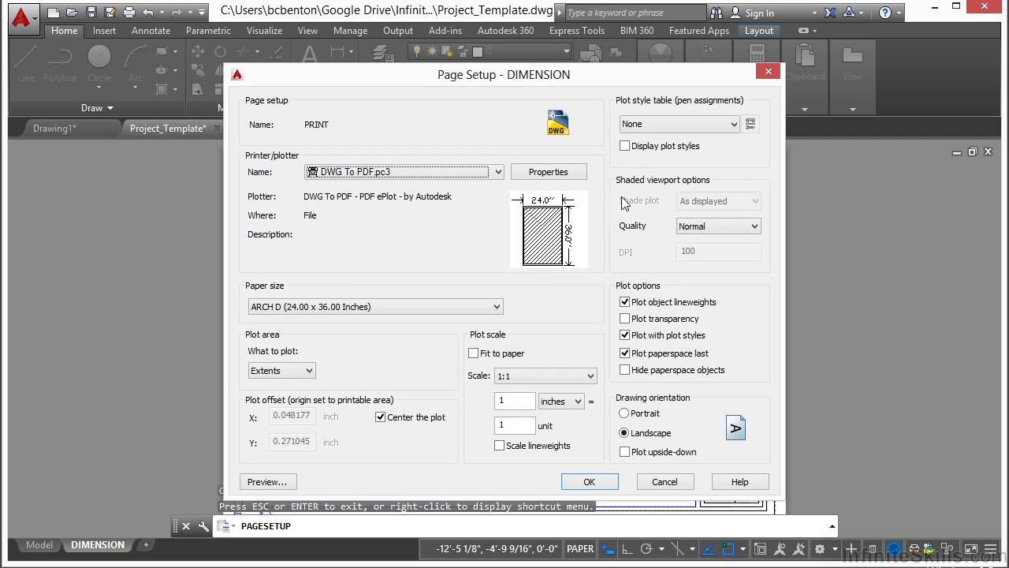
Set the PRINT setup's printer to HP9488F6 (HP Officejet Pro 8600) with Letter paper size.
{"action": "left_click", "coordinate": [499, 174]}
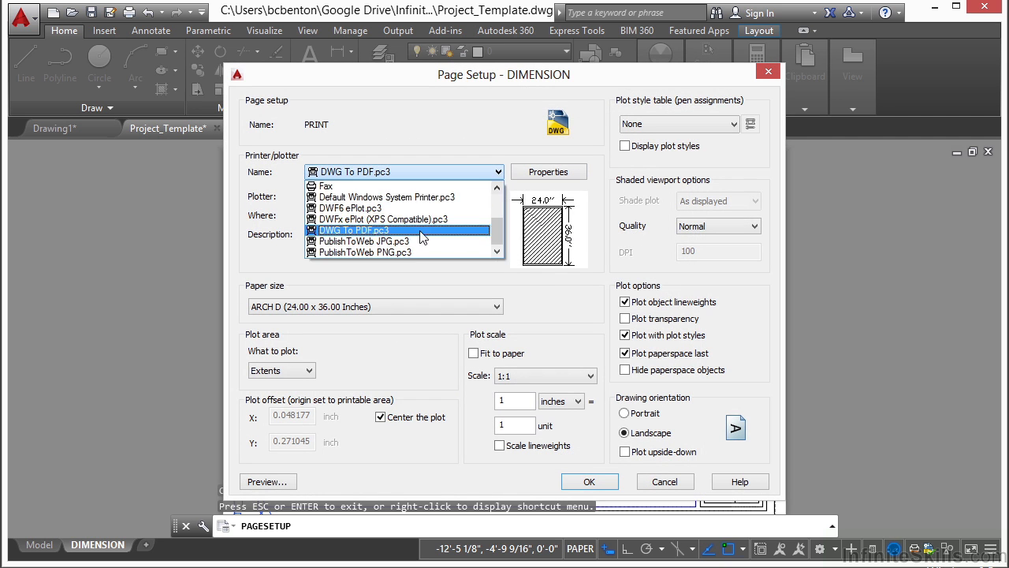
{"action": "left_click_drag", "start_coordinate": [496, 229], "coordinate": [496, 210]}
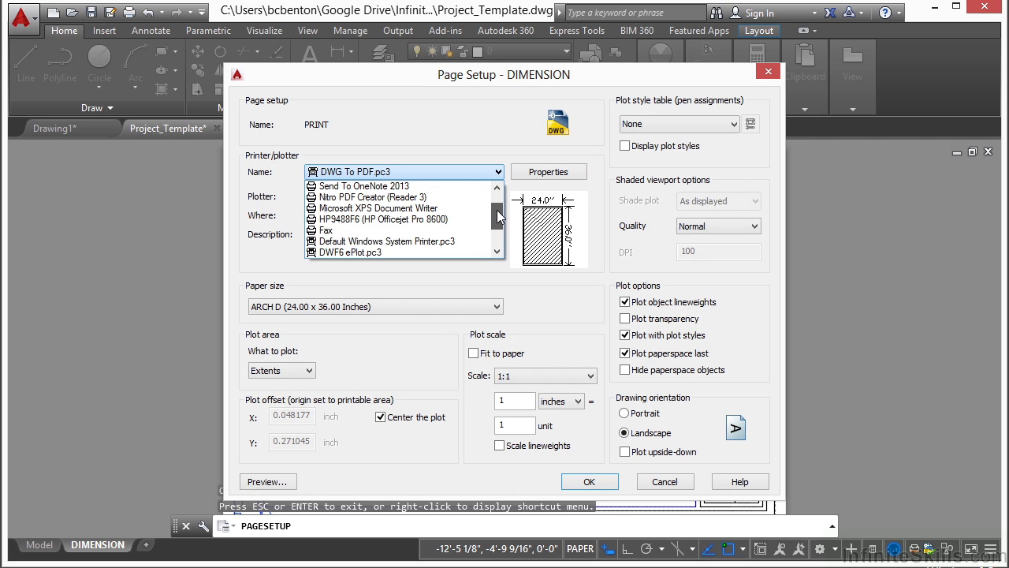
{"action": "left_click", "coordinate": [455, 227]}
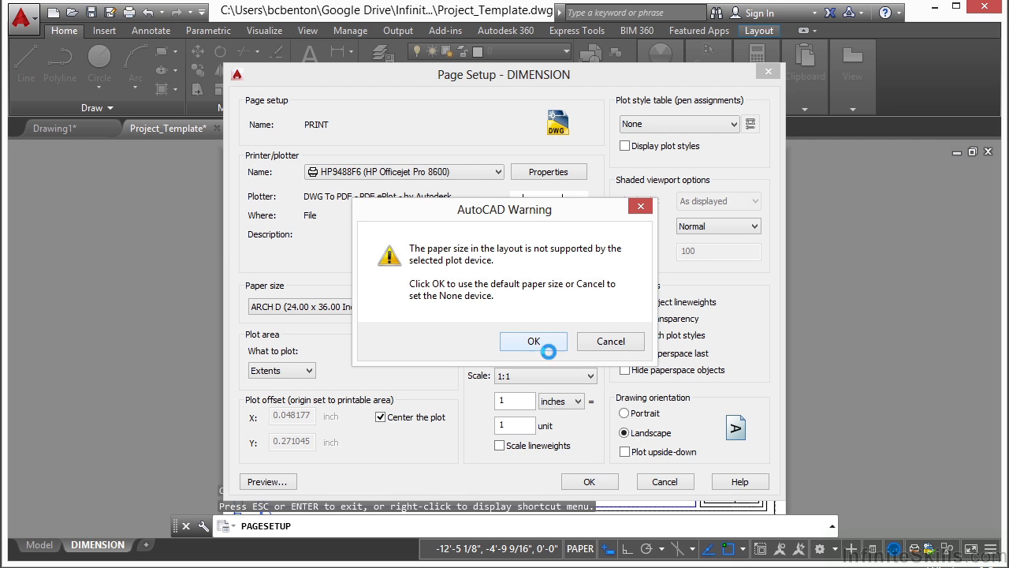
{"action": "left_click", "coordinate": [533, 341]}
{"action": "mouse_move", "coordinate": [539, 230]}
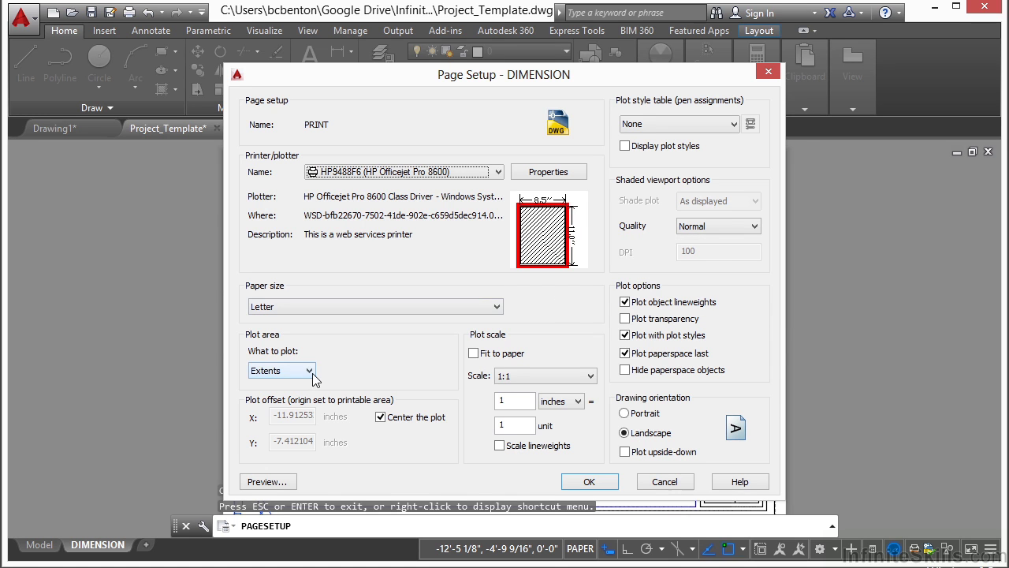
{"action": "left_click", "coordinate": [462, 306]}
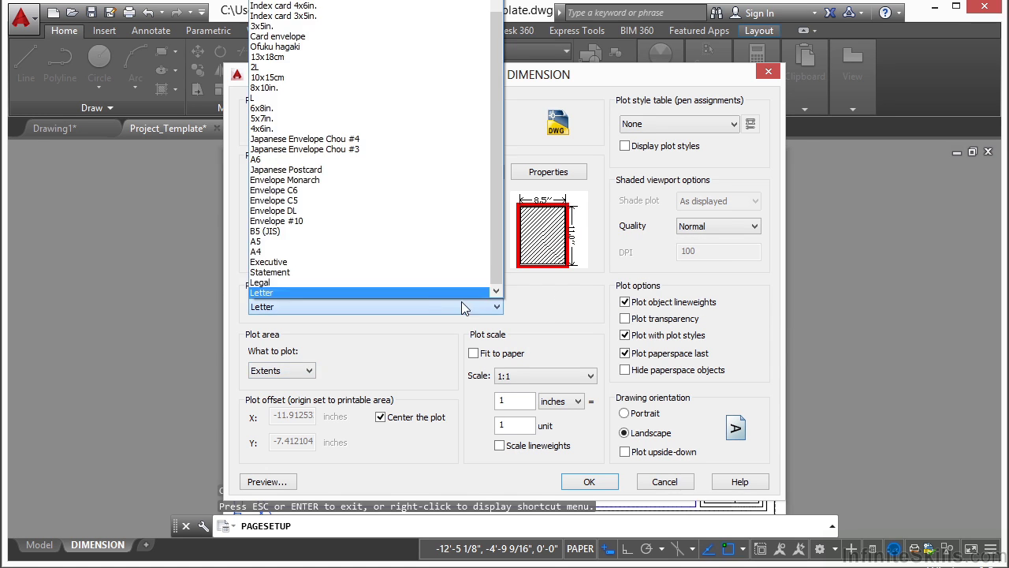
{"action": "left_click", "coordinate": [291, 292]}
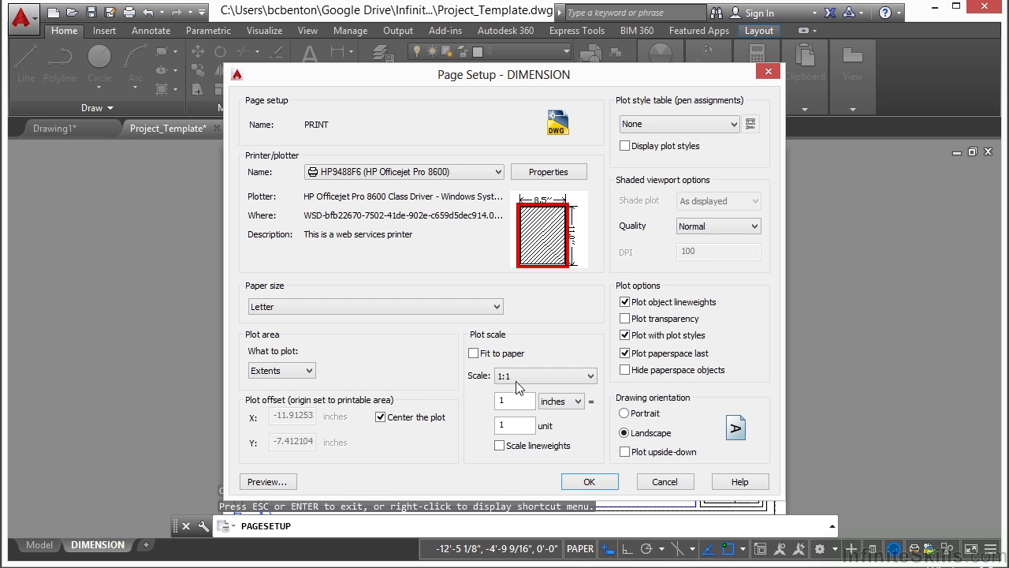
Scale the PRINT page setup's plot to fit the paper and check the result in a plot preview.
{"action": "left_click", "coordinate": [473, 353]}
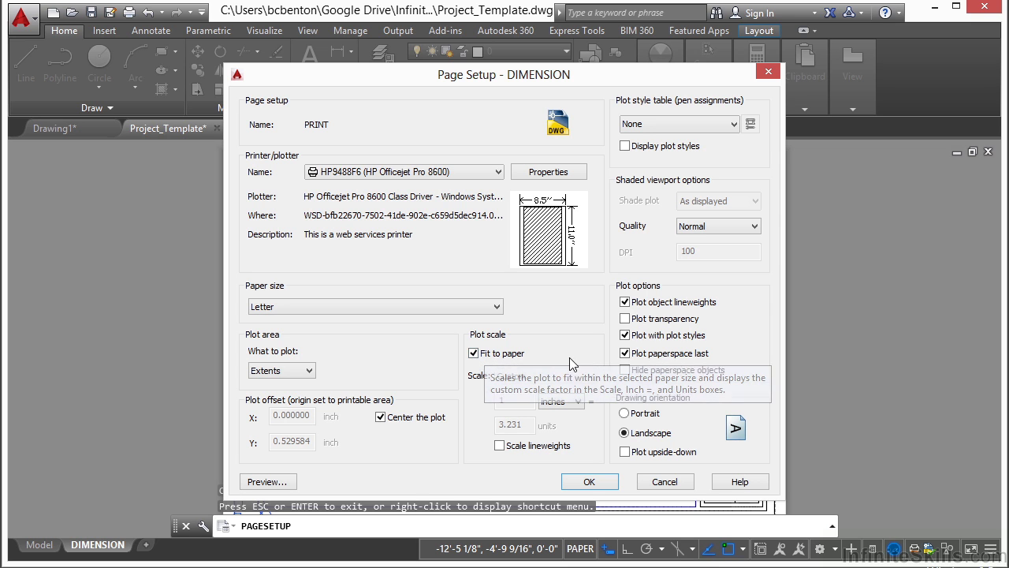
{"action": "left_click", "coordinate": [255, 478]}
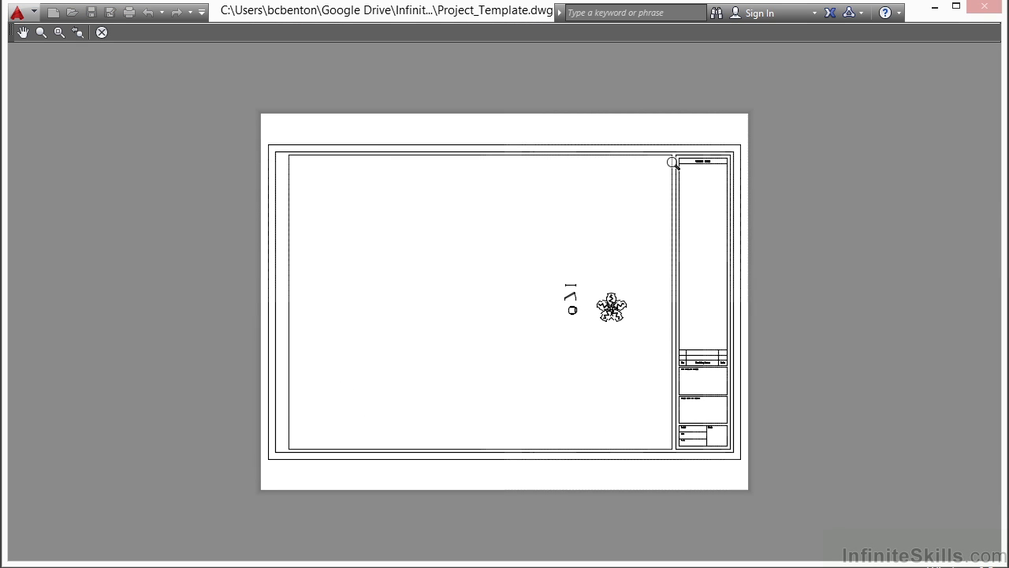
{"action": "right_click", "coordinate": [455, 276]}
{"action": "left_click", "coordinate": [488, 285]}
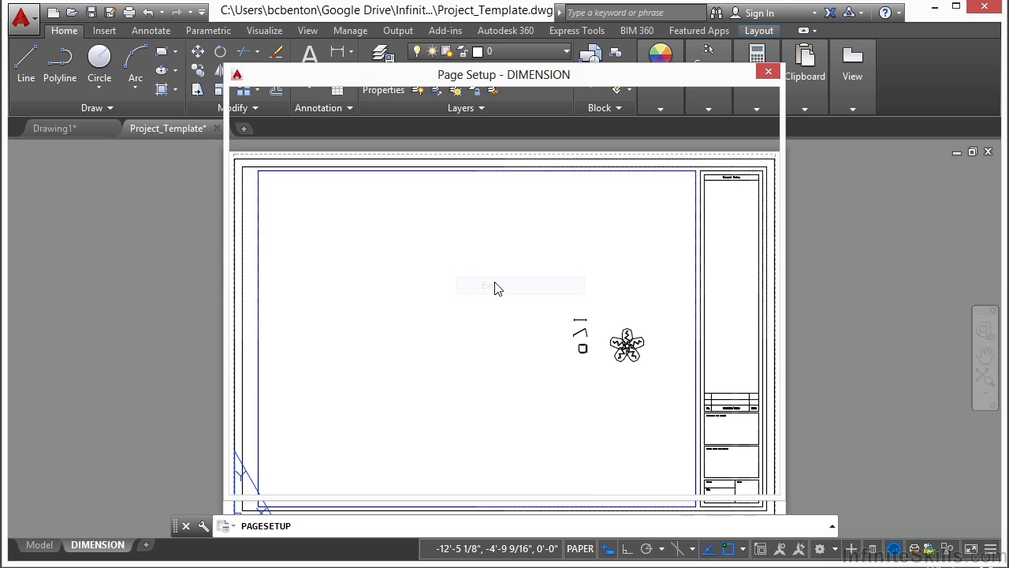
Save the PRINT page setup, review the details of the PDF setup, and close the Page Setup Manager.
{"action": "left_click", "coordinate": [588, 482]}
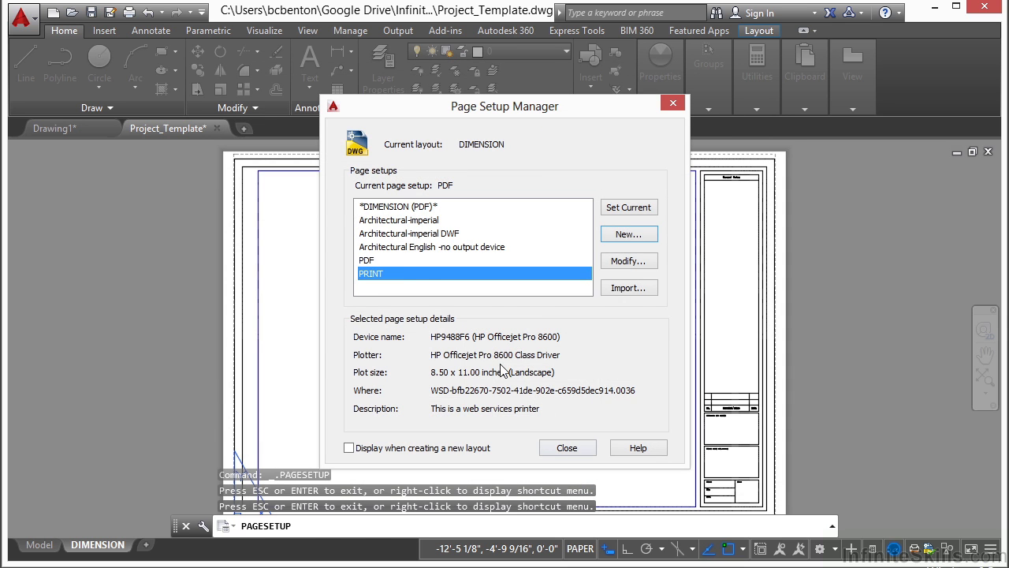
{"action": "left_click", "coordinate": [379, 261]}
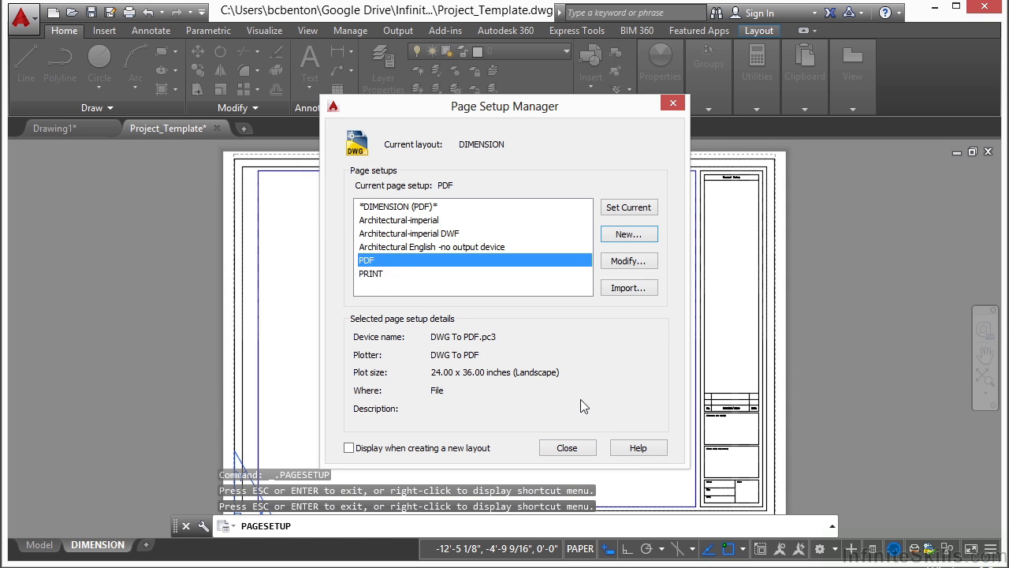
{"action": "left_click", "coordinate": [566, 447]}
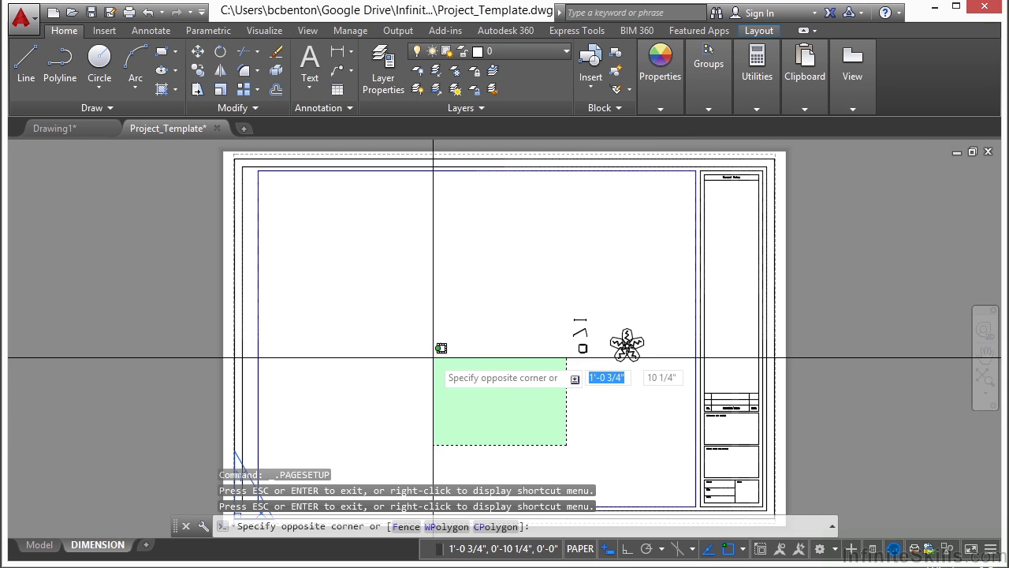
{"action": "key", "text": "Escape"}
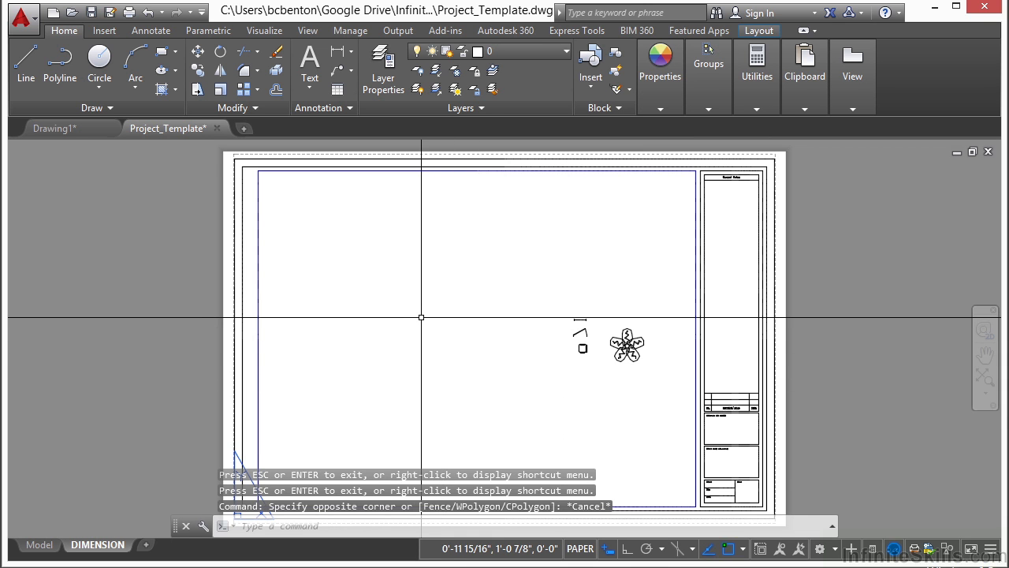